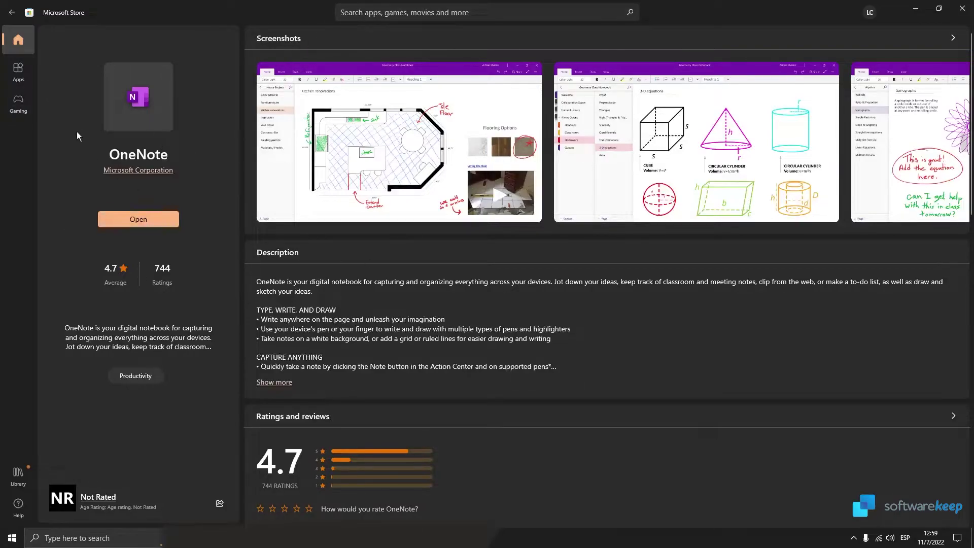
# Find OneNote for Windows 10 via the Store search and launch it from its product page.
pyautogui.click(31, 45)
pyautogui.click(487, 12)
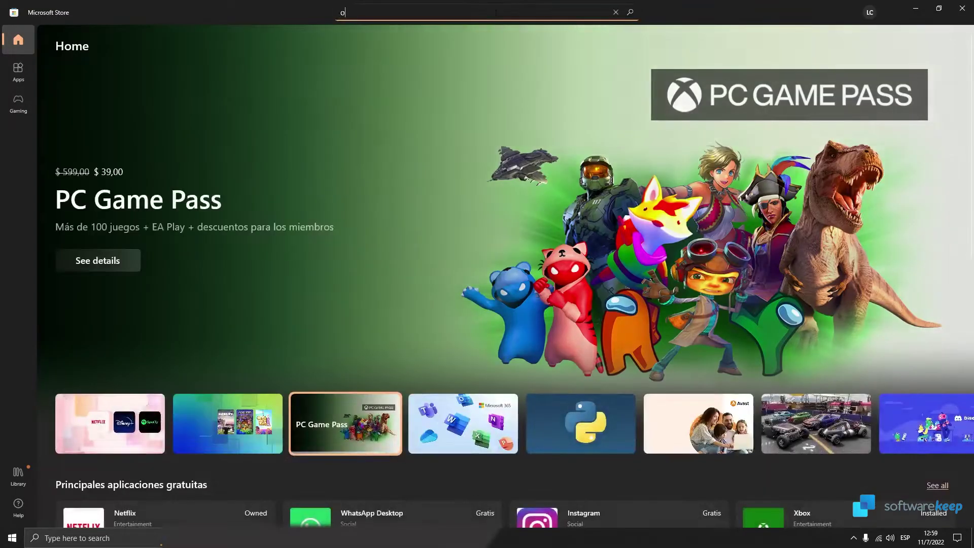
pyautogui.write('one note')
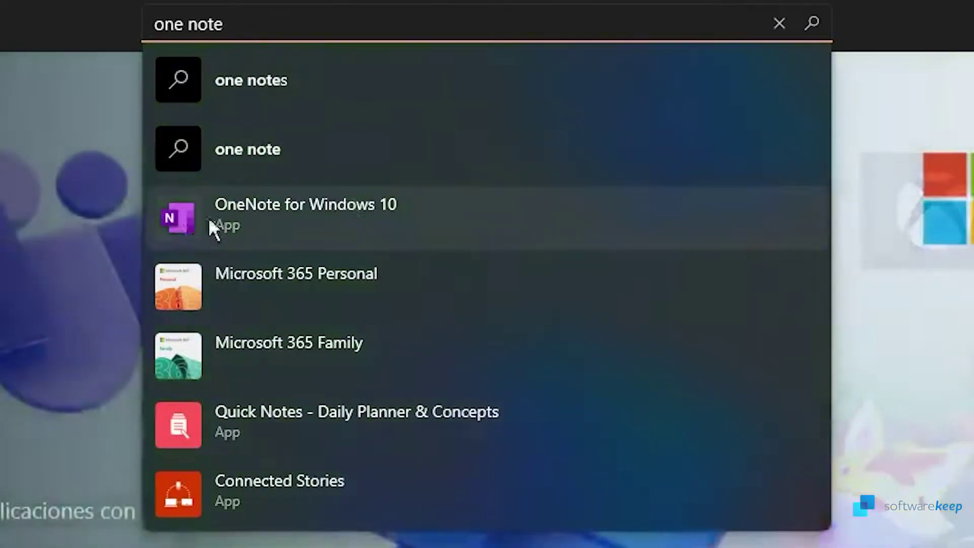
pyautogui.click(454, 205)
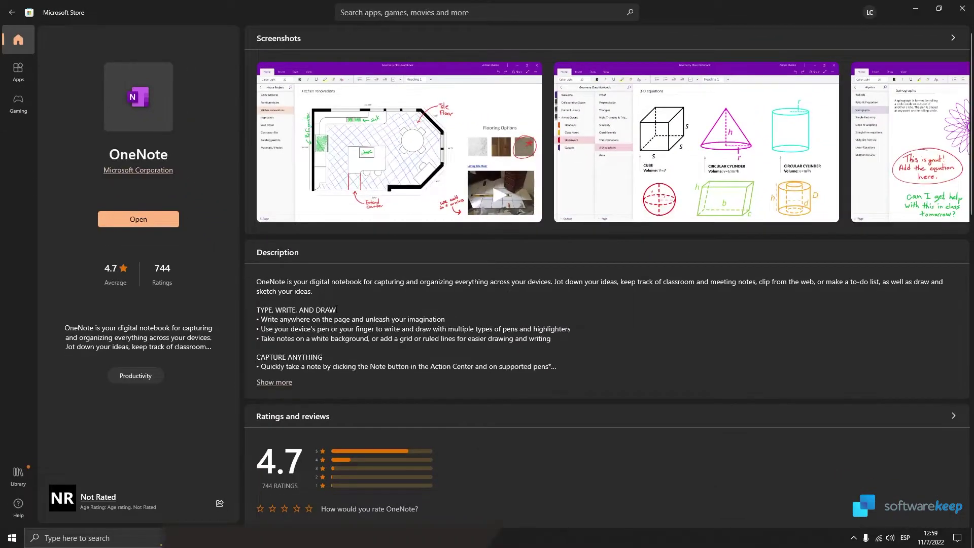
pyautogui.click(101, 220)
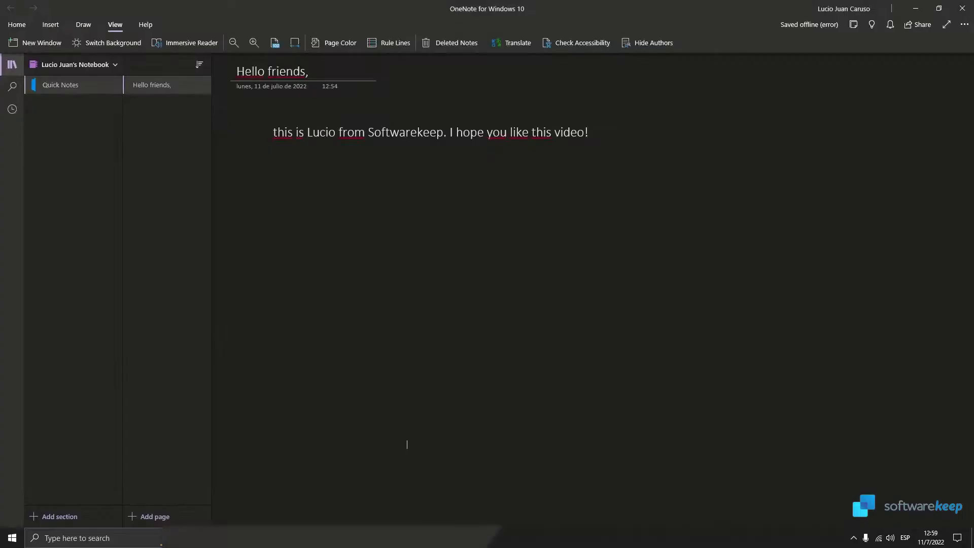
pyautogui.click(407, 444)
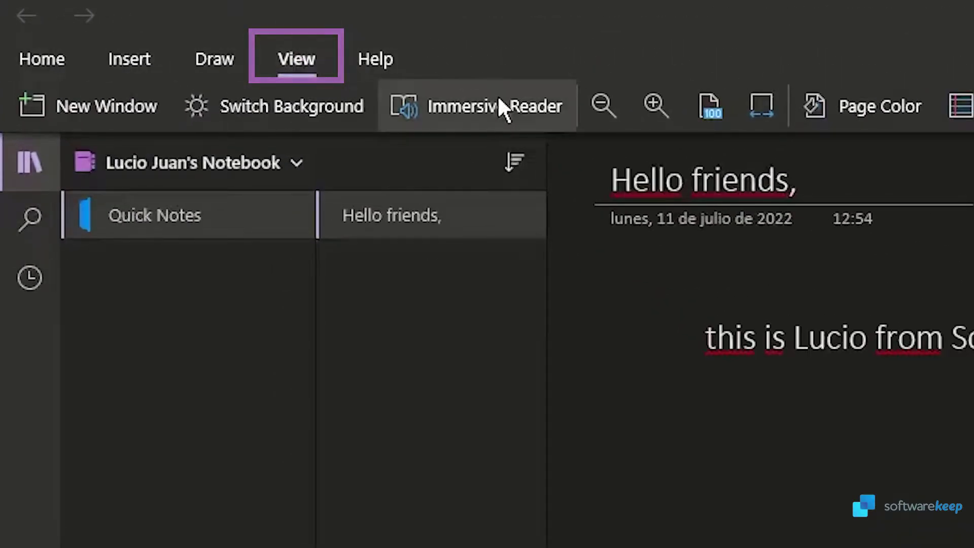
# Enter Immersive Reader and set read-aloud to the male voice at 1.25 speed.
pyautogui.click(478, 114)
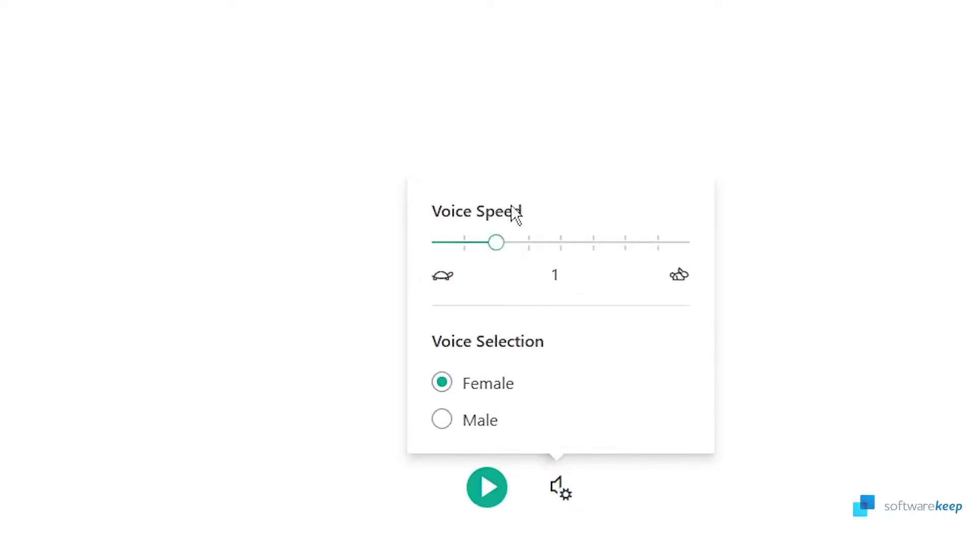
pyautogui.moveTo(496, 251); pyautogui.dragTo(526, 259)
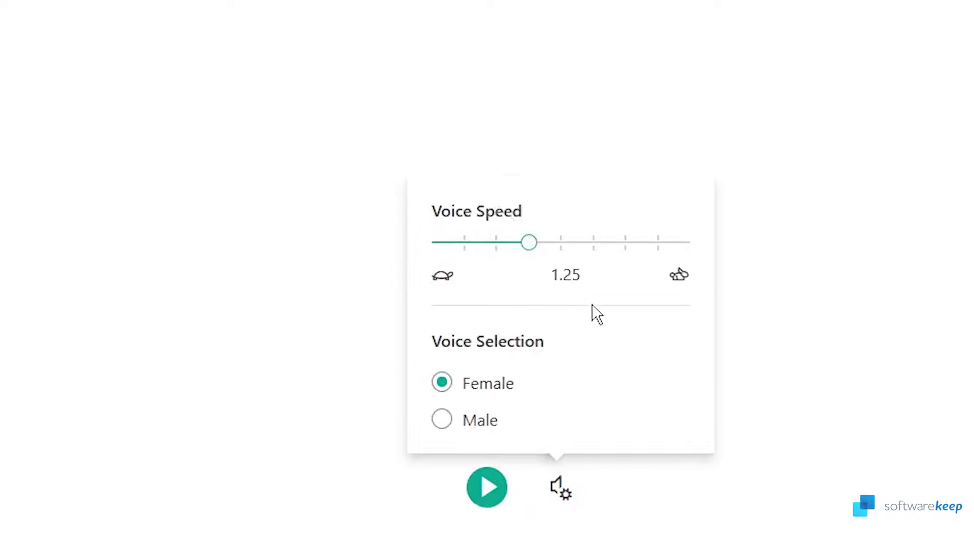
pyautogui.click(445, 420)
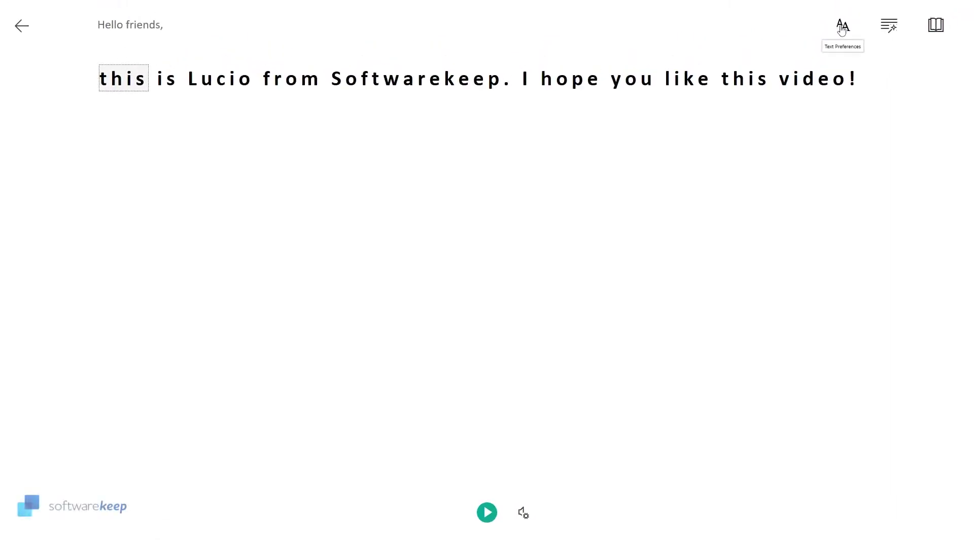
# Set reader text to size 56, spacing off, Comic Sans font, cream background theme.
pyautogui.click(843, 27)
pyautogui.moveTo(841, 105); pyautogui.dragTo(875, 106)
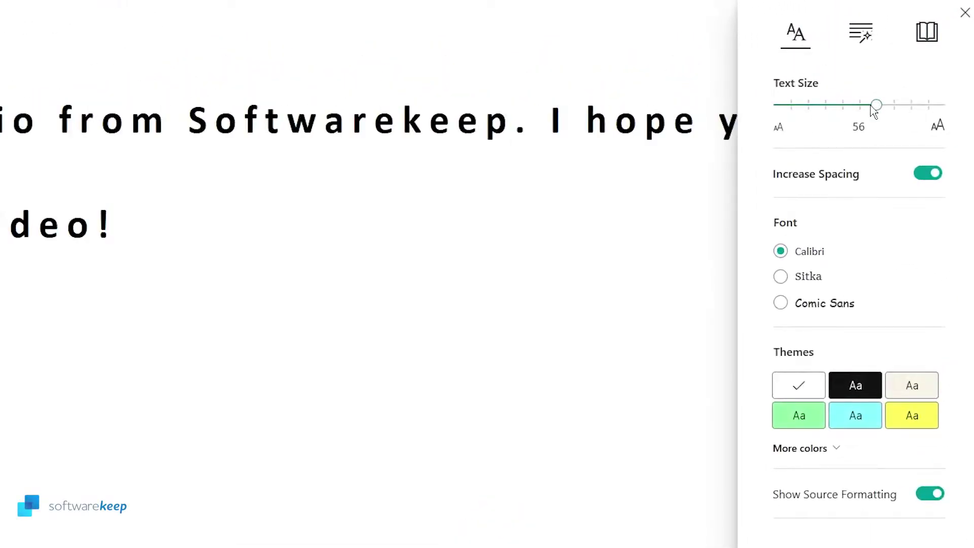
pyautogui.click(930, 175)
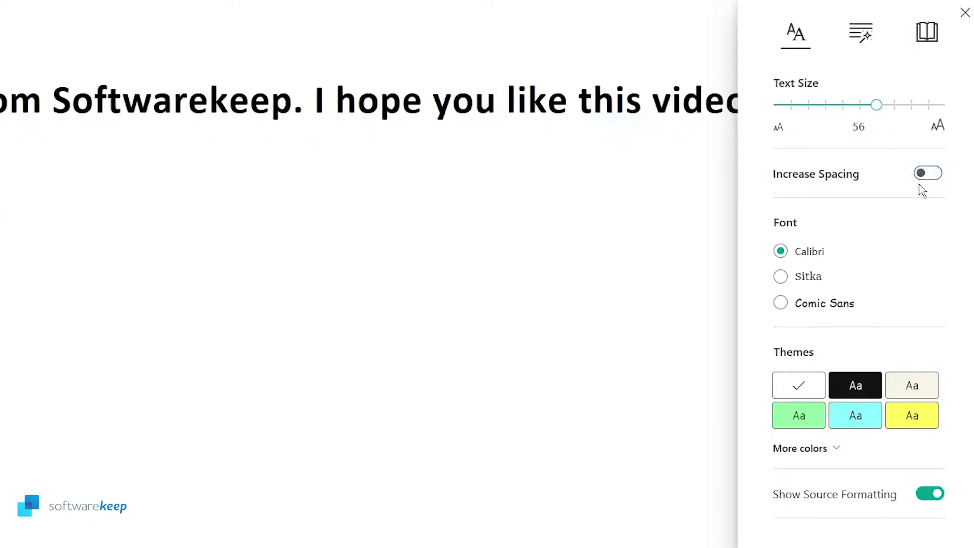
pyautogui.click(784, 278)
pyautogui.click(781, 303)
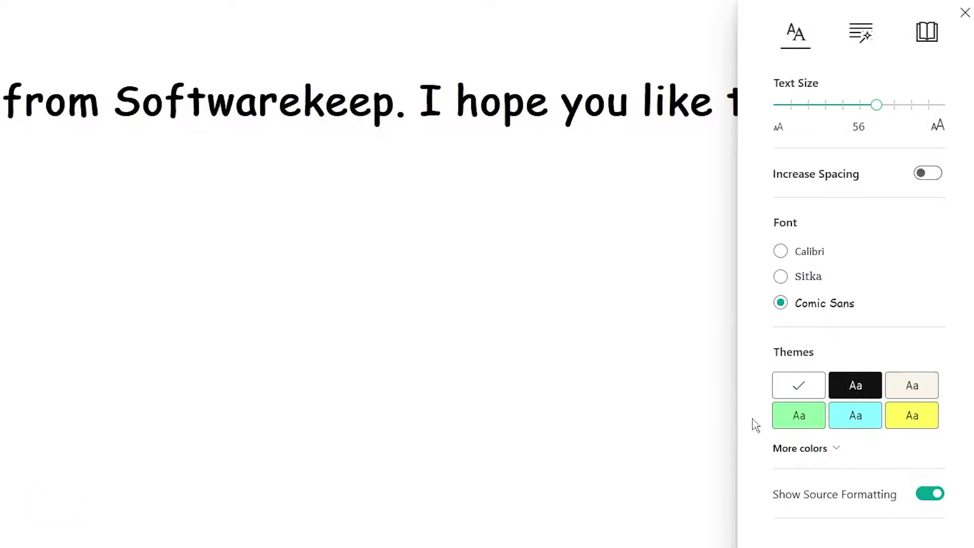
pyautogui.click(921, 386)
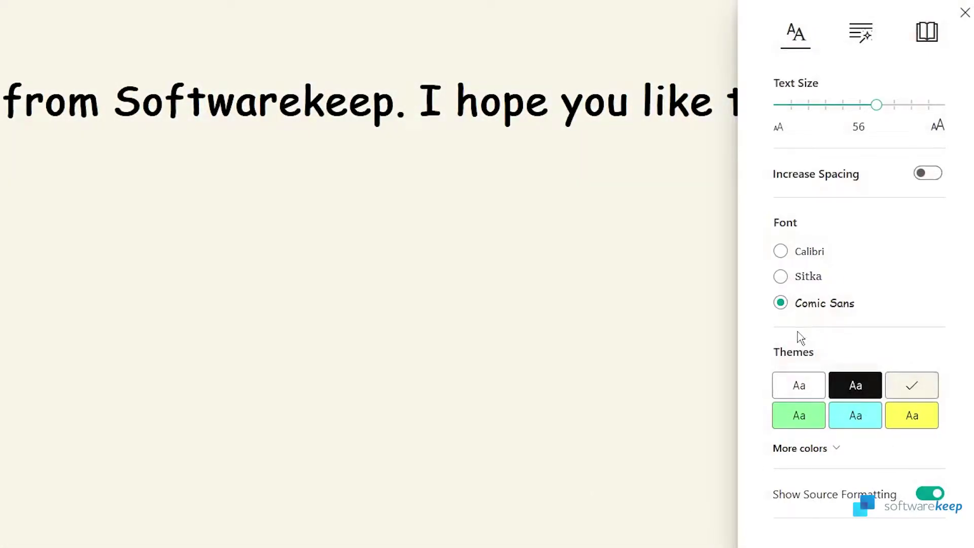
# In Grammar Options, toggle syllable splitting on and back off.
pyautogui.click(866, 34)
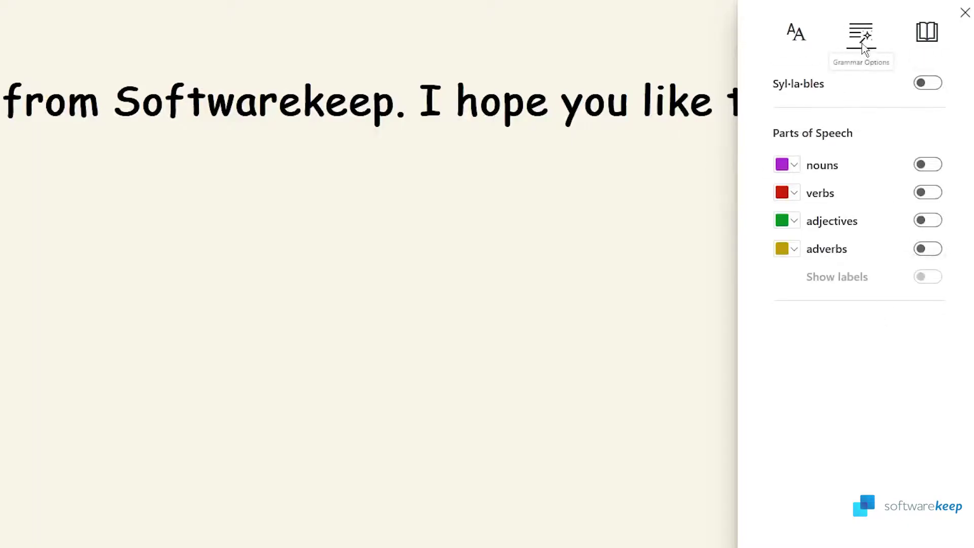
pyautogui.click(928, 84)
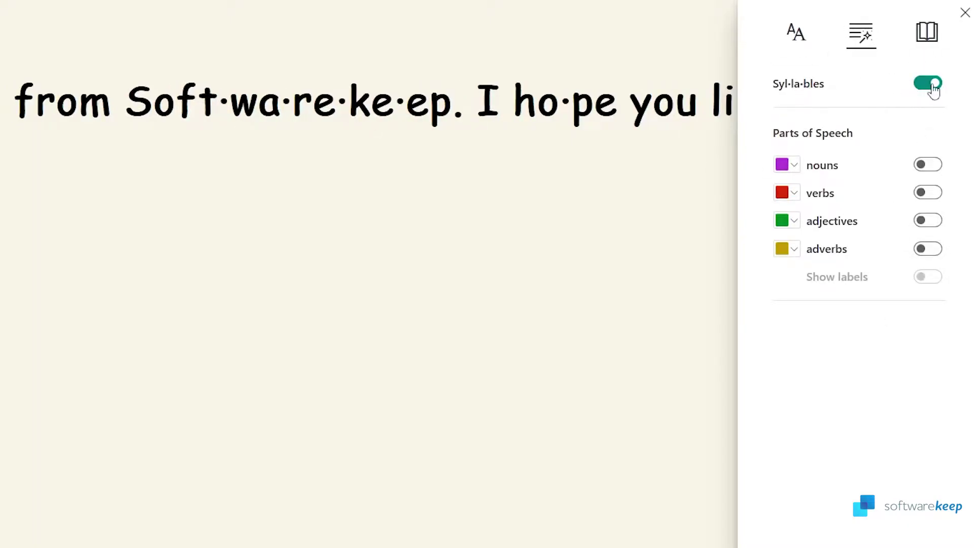
pyautogui.click(930, 84)
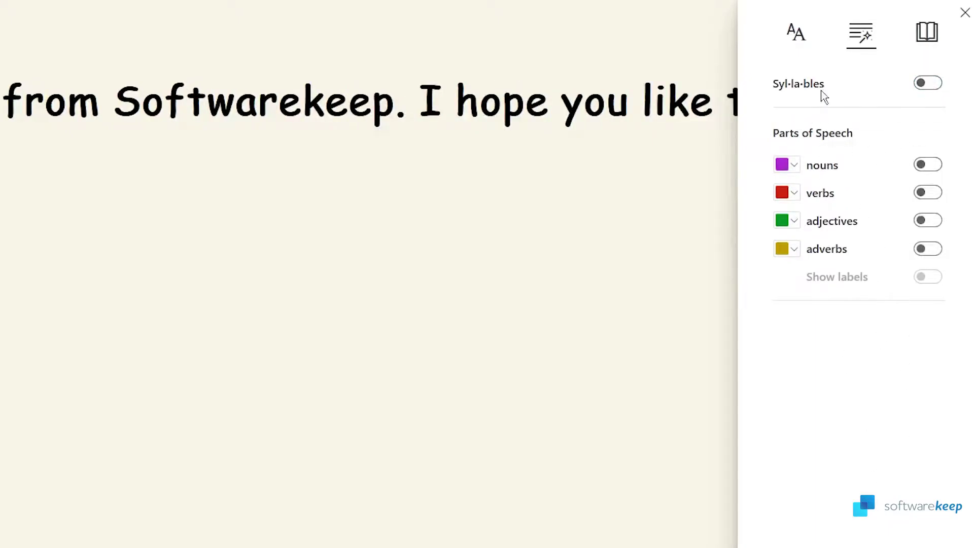
pyautogui.click(927, 33)
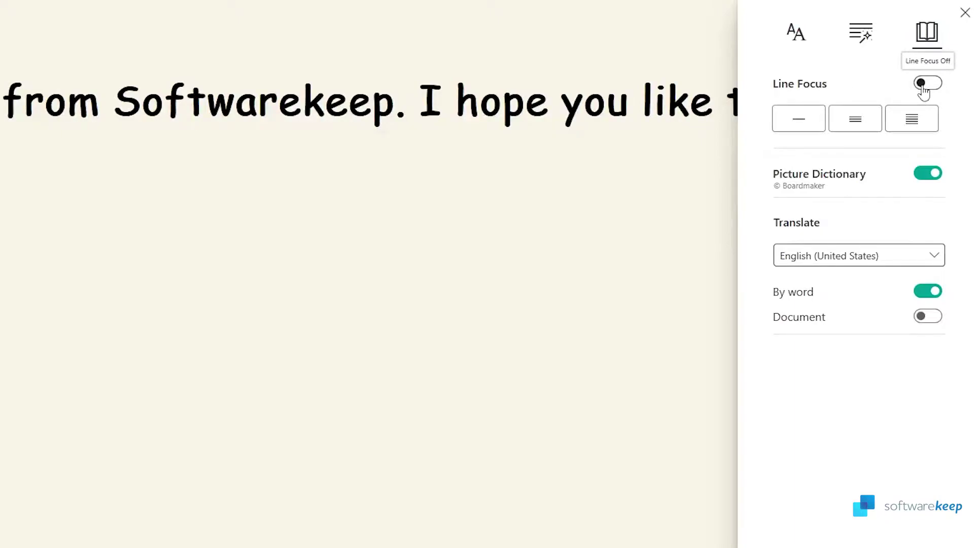
# Toggle line focus on then off, switch Picture Dictionary off and enable Translate Document.
pyautogui.click(922, 83)
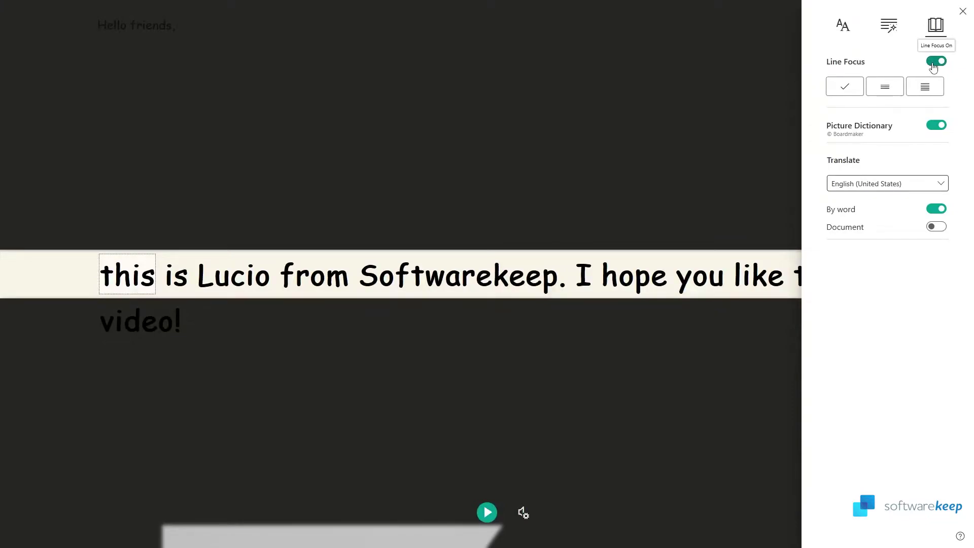
pyautogui.click(934, 65)
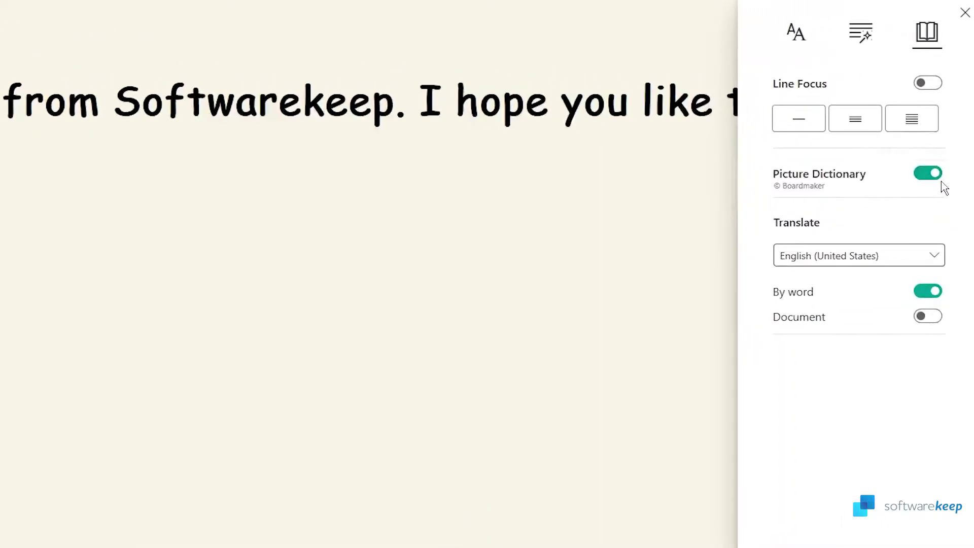
pyautogui.click(940, 127)
pyautogui.click(927, 316)
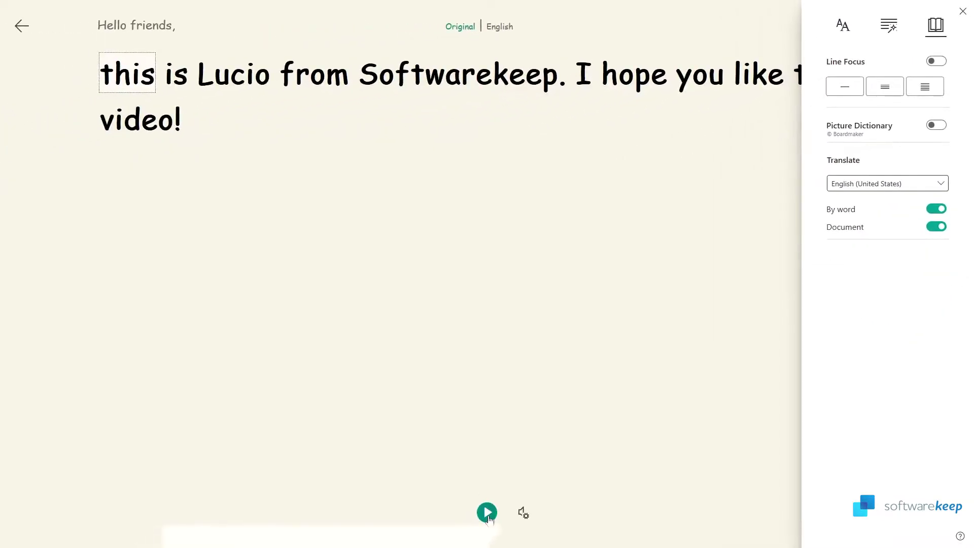
# Play the note aloud to its end, then exit Immersive Reader back to the page.
pyautogui.click(487, 513)
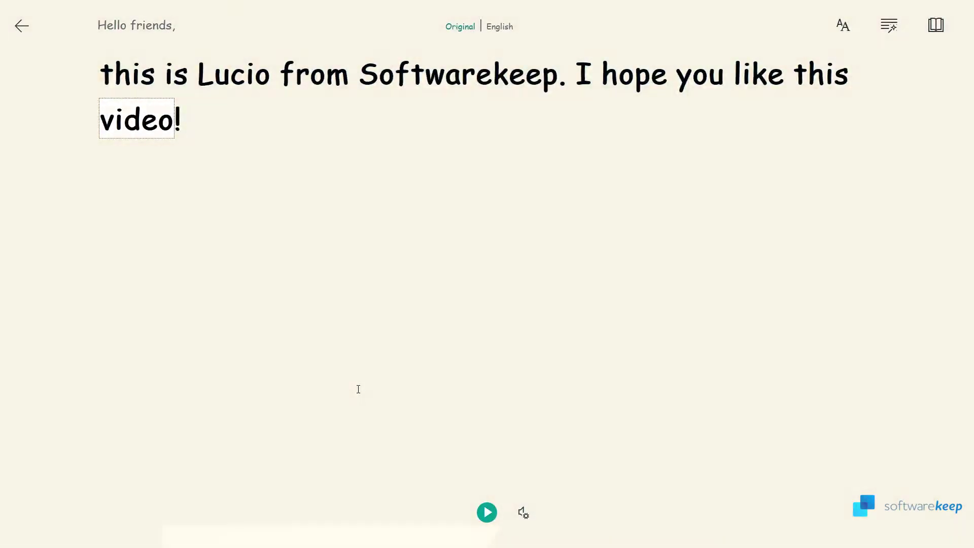
pyautogui.click(525, 513)
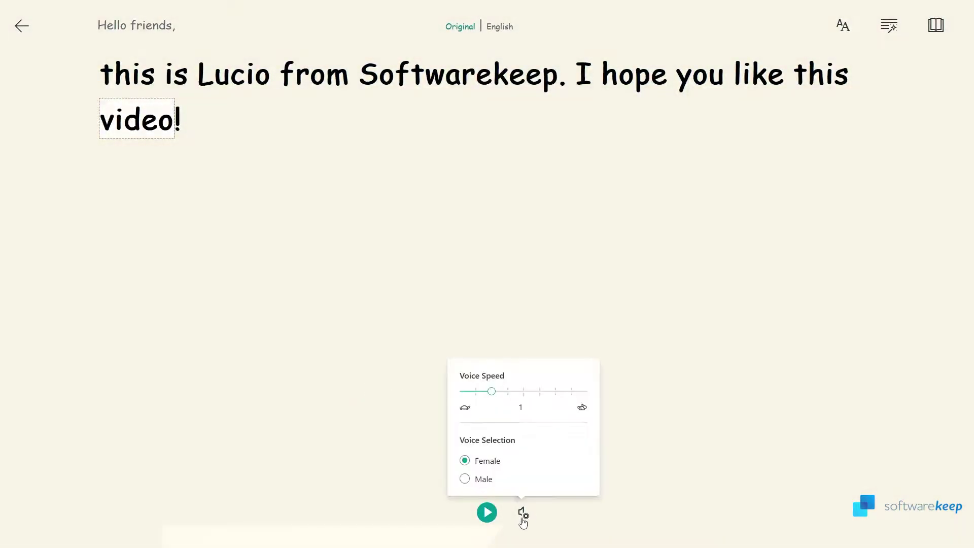
pyautogui.click(487, 512)
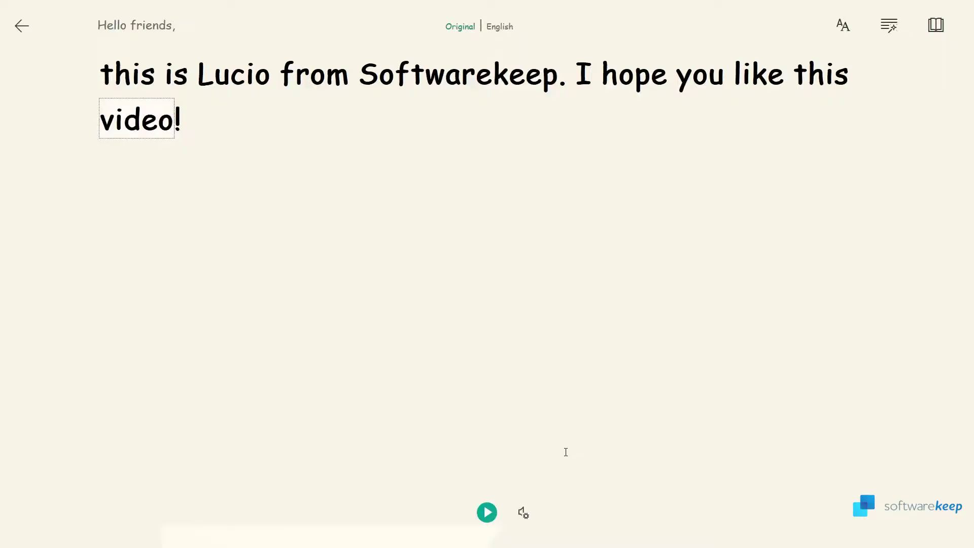
pyautogui.press('Escape')
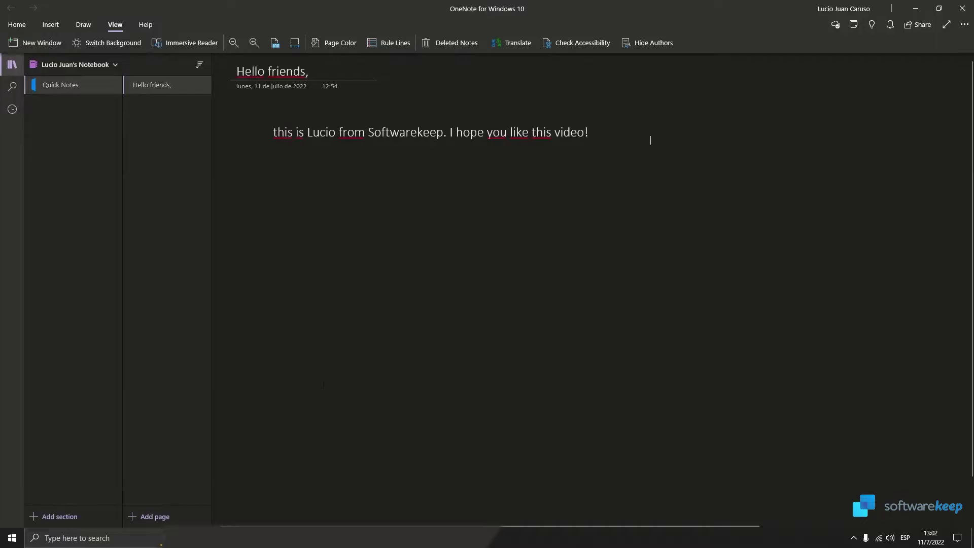
# Reach the Windows Sound settings and its Manage sound devices list via search.
pyautogui.click(95, 538)
pyautogui.write('au')
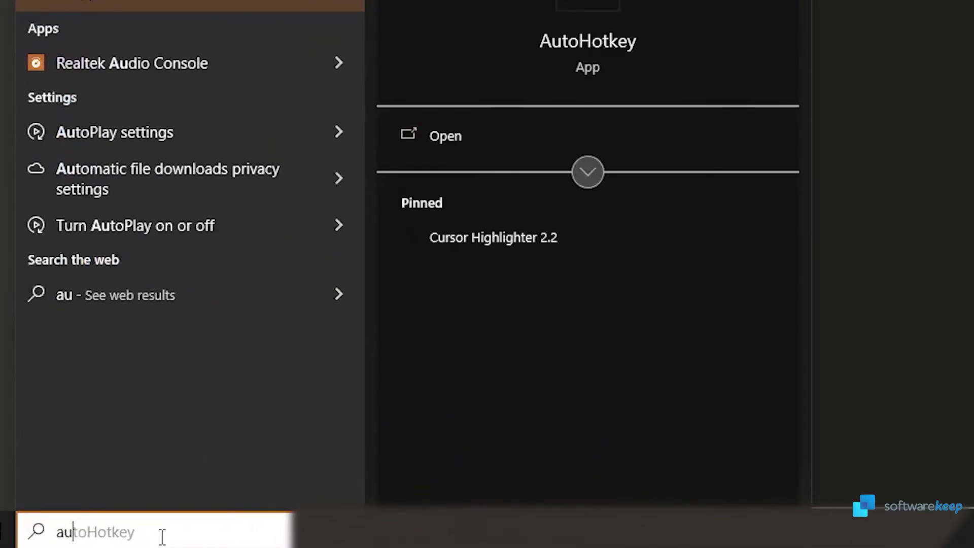
pyautogui.write('dio settings')
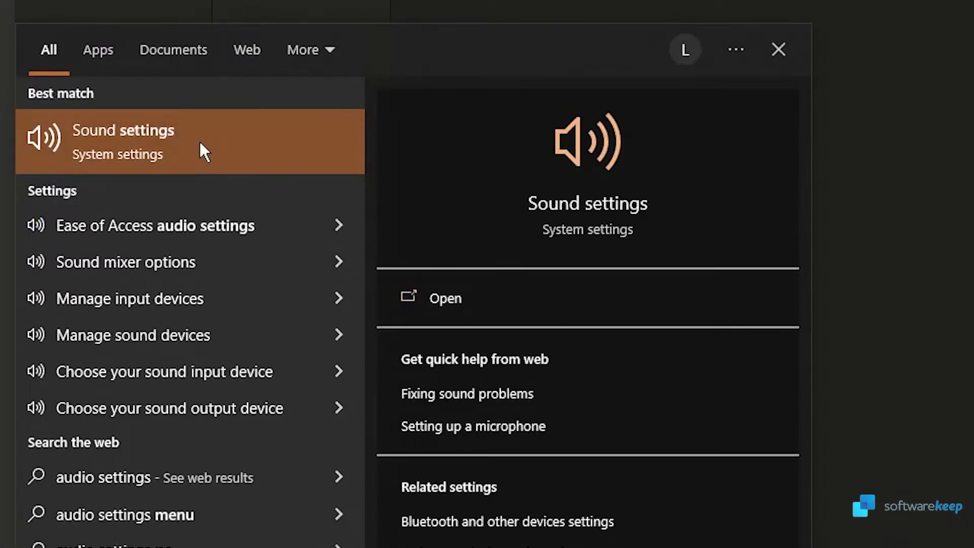
pyautogui.click(200, 143)
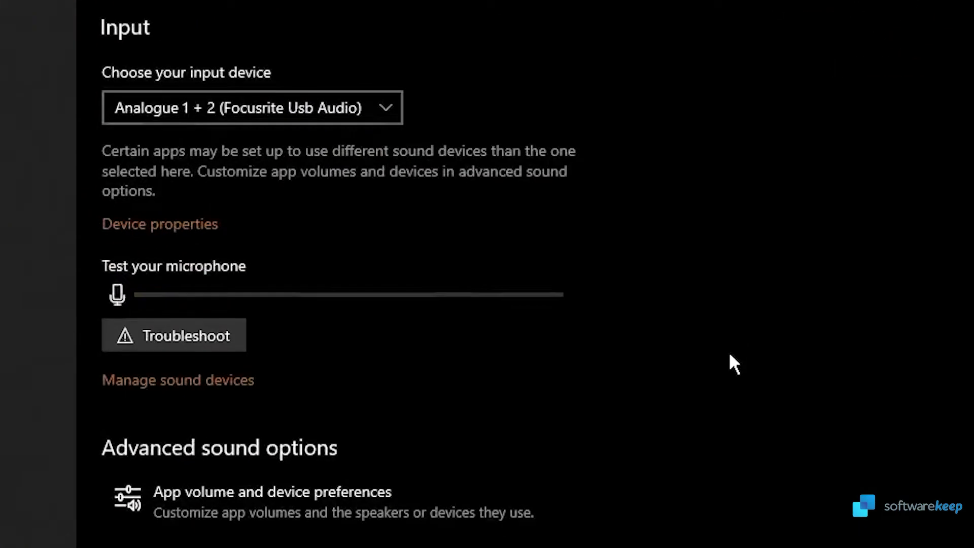
pyautogui.click(219, 384)
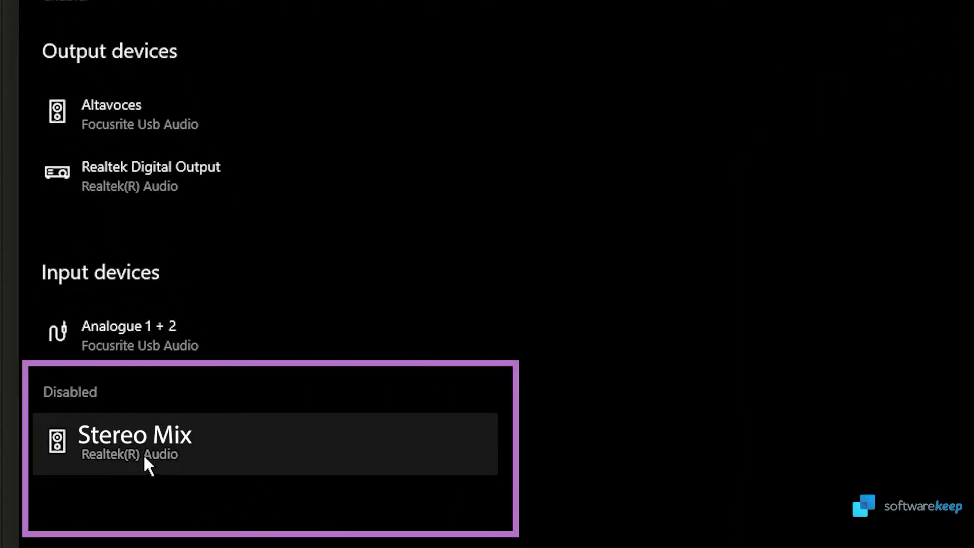
# Enable the disabled Stereo Mix device and review the available input devices list.
pyautogui.click(143, 453)
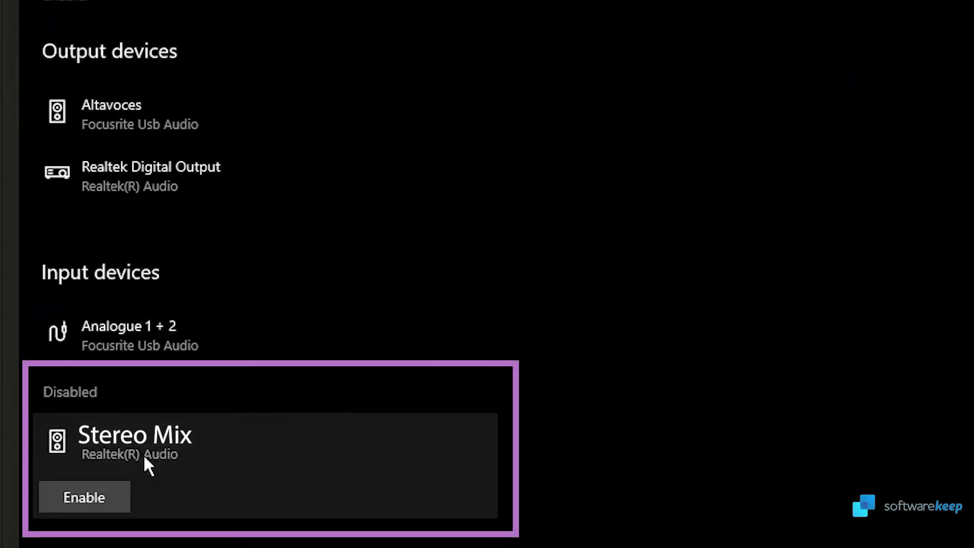
pyautogui.click(109, 500)
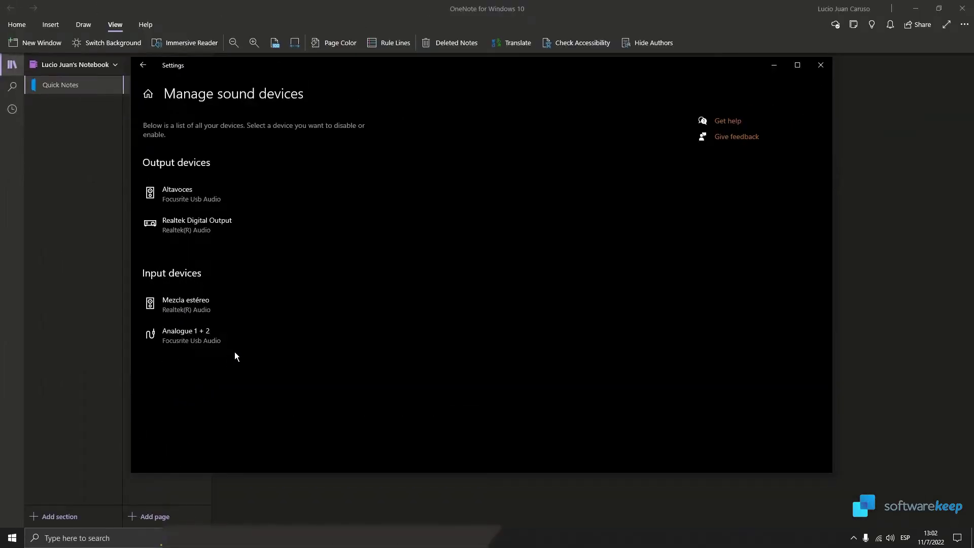
pyautogui.click(144, 66)
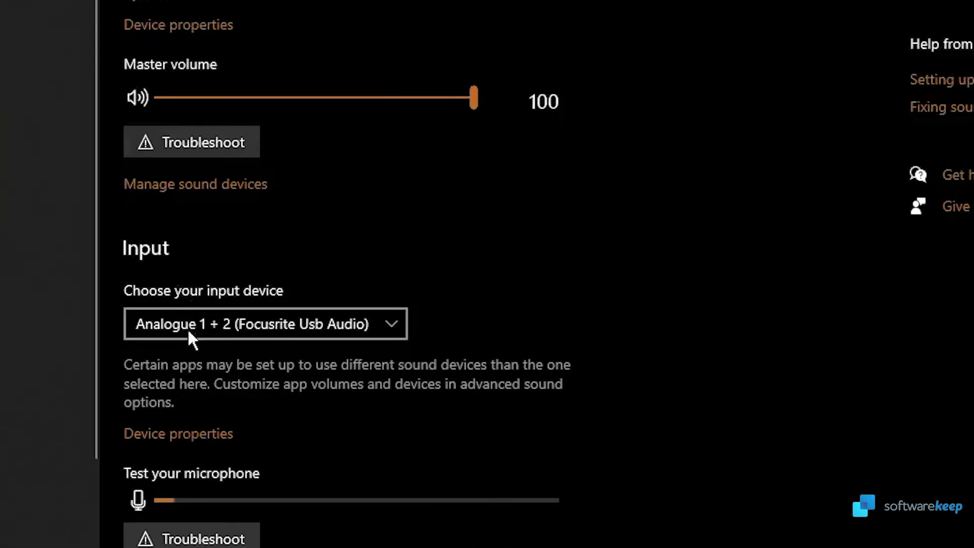
pyautogui.click(337, 361)
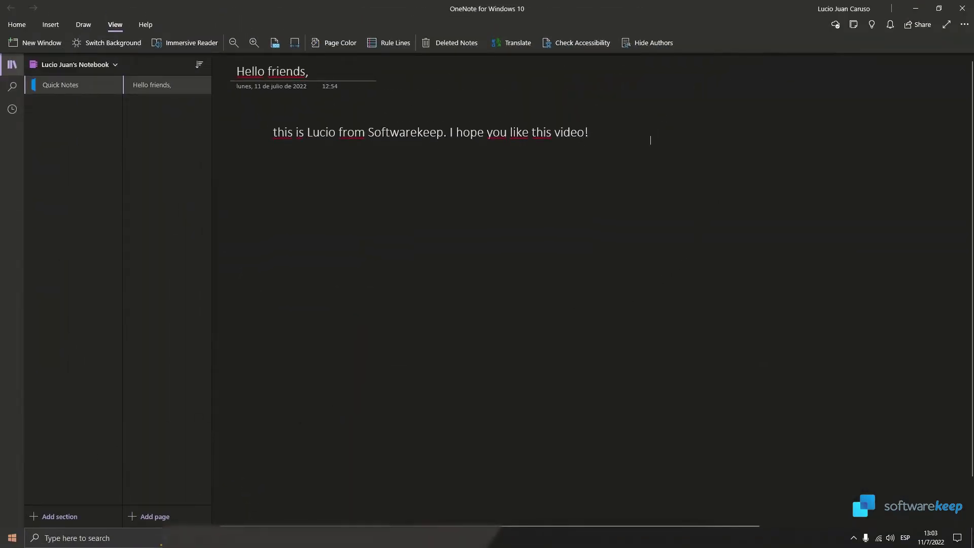
# Launch Voice Recorder, allow microphone access and record the read-aloud note.
pyautogui.click(16, 538)
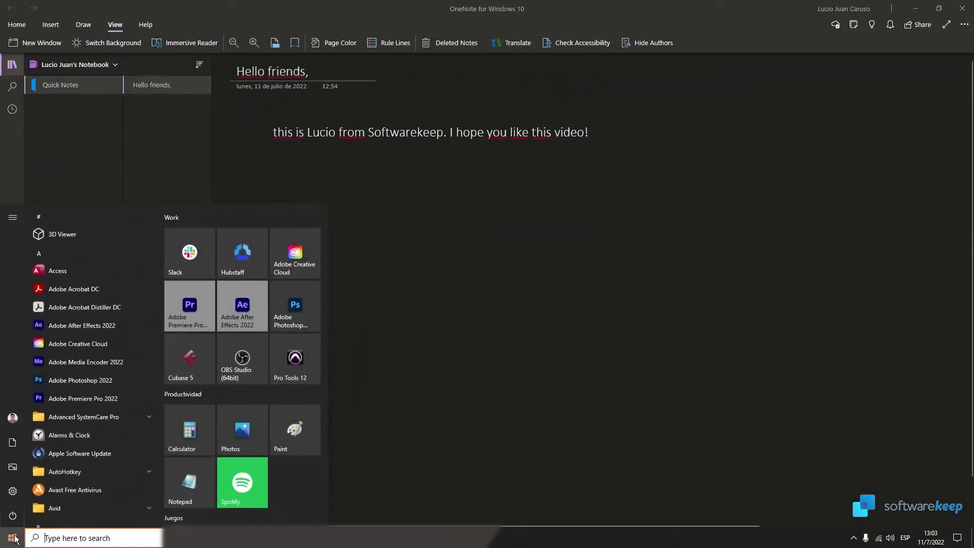
pyautogui.write('voice')
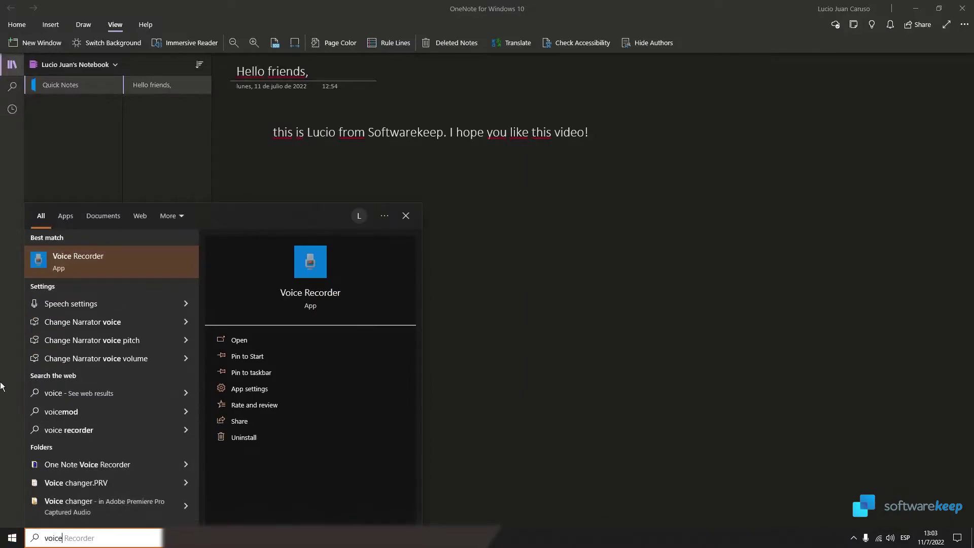
pyautogui.click(82, 256)
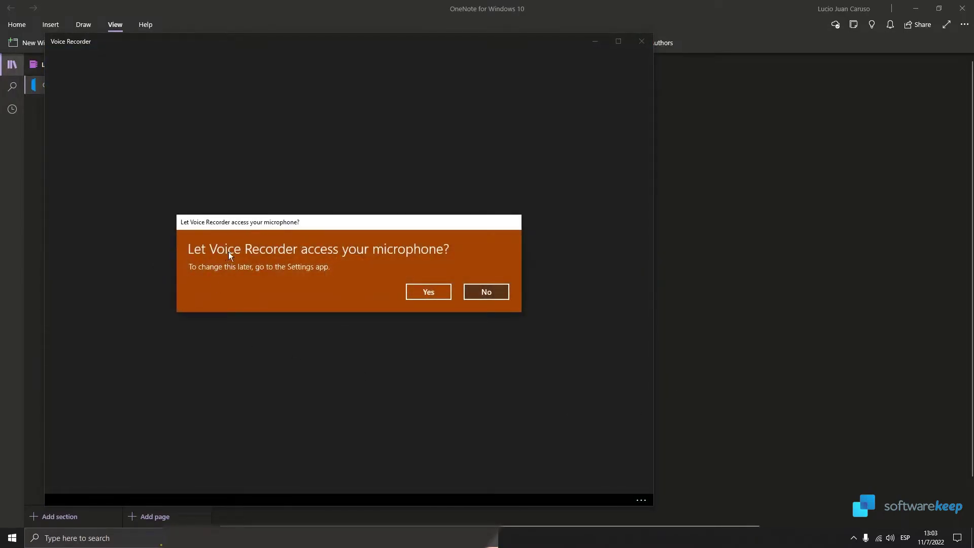
pyautogui.click(431, 293)
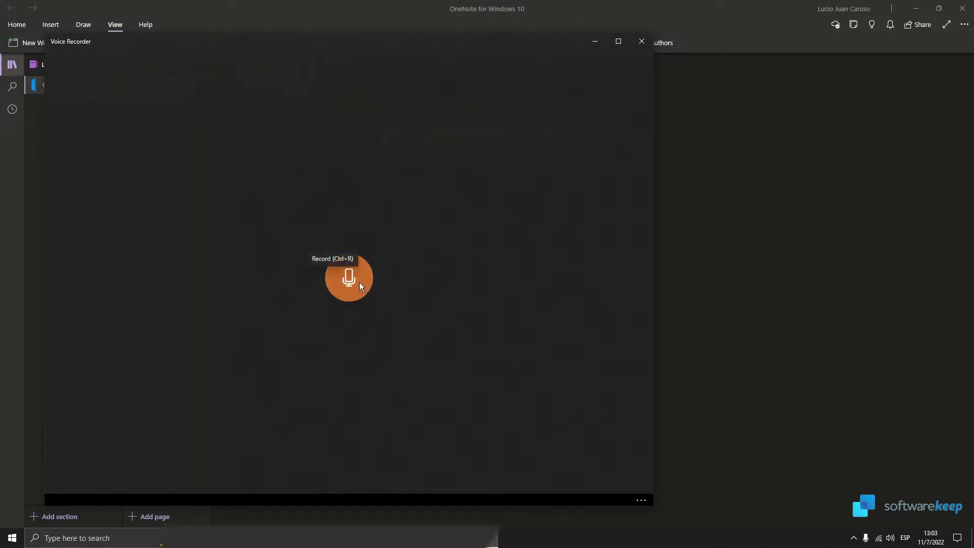
pyautogui.click(595, 41)
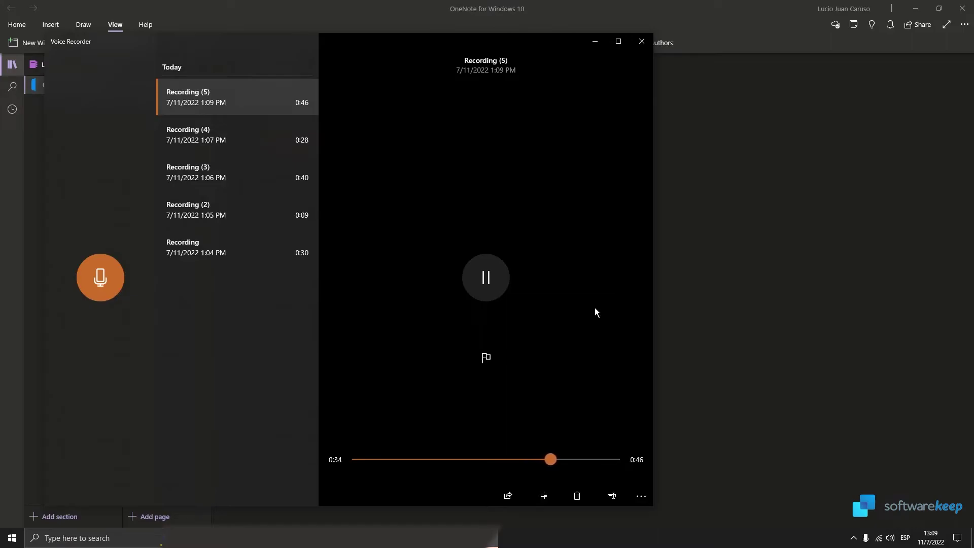
# Play back Recording (5), then reveal its file location from the recording's context menu.
pyautogui.click(499, 278)
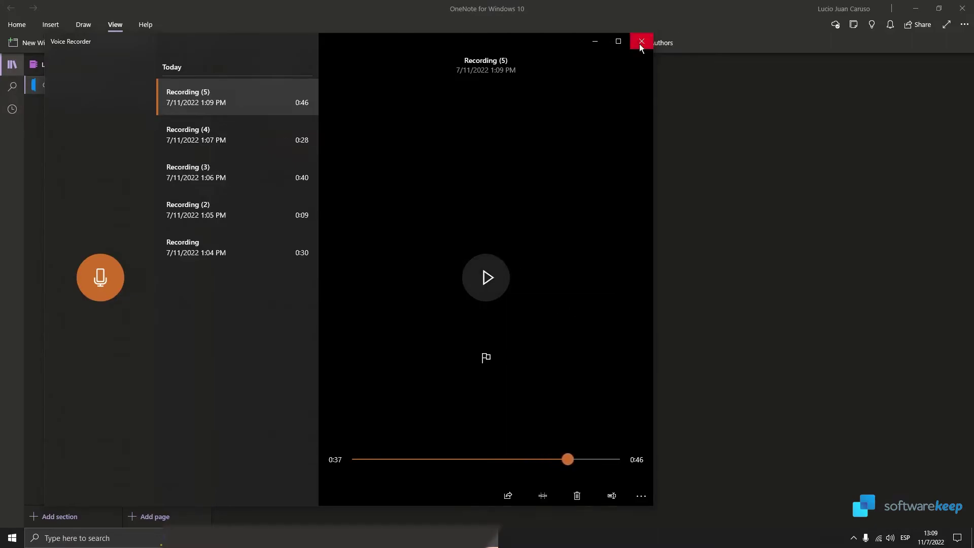
pyautogui.click(642, 41)
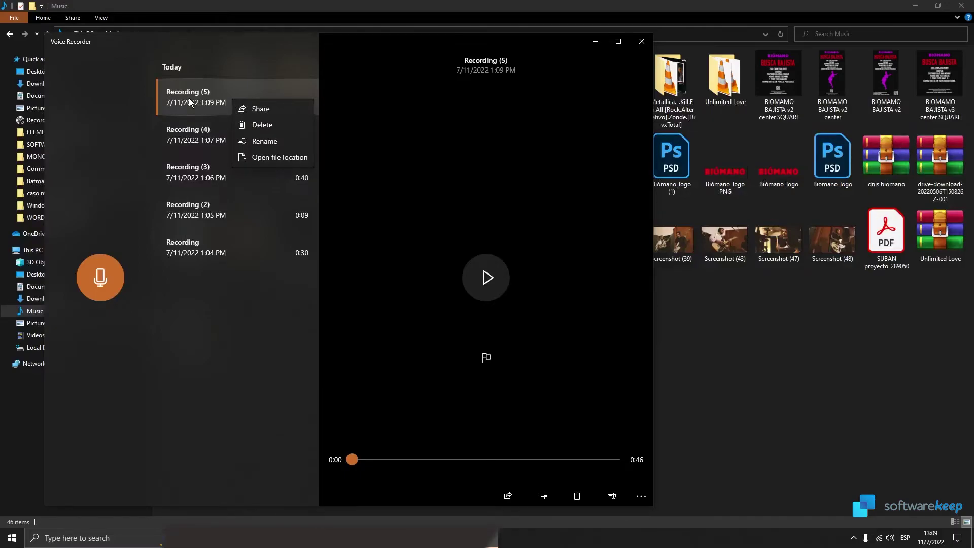
pyautogui.rightClick(166, 92)
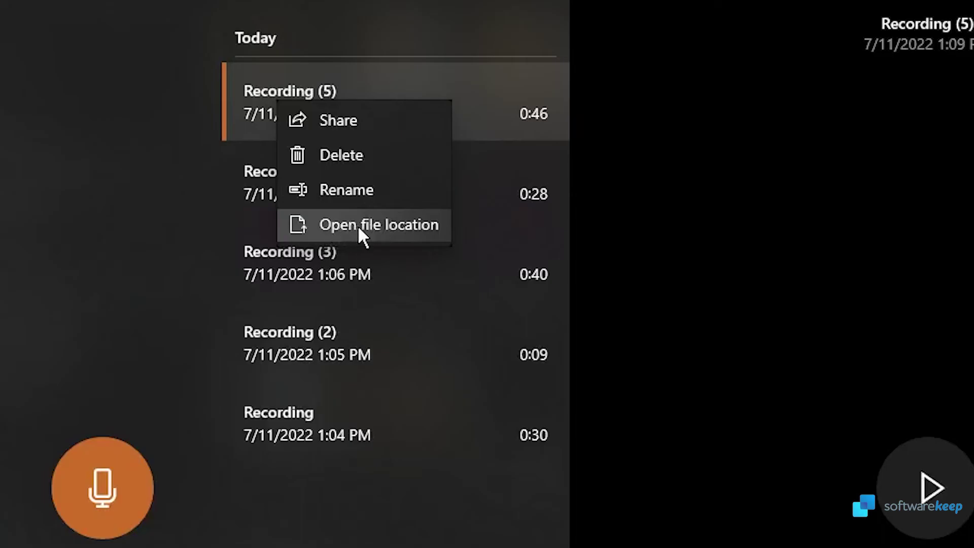
pyautogui.click(358, 226)
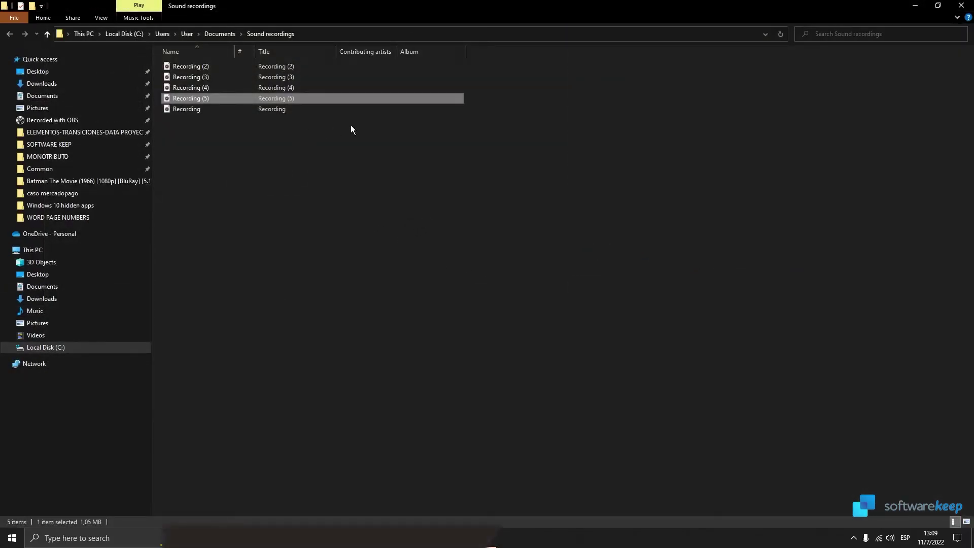
# Rename Recording (5) in the Sound recordings folder to 'audio one note'.
pyautogui.click(214, 101)
pyautogui.write('audio one note')
pyautogui.press('Return')
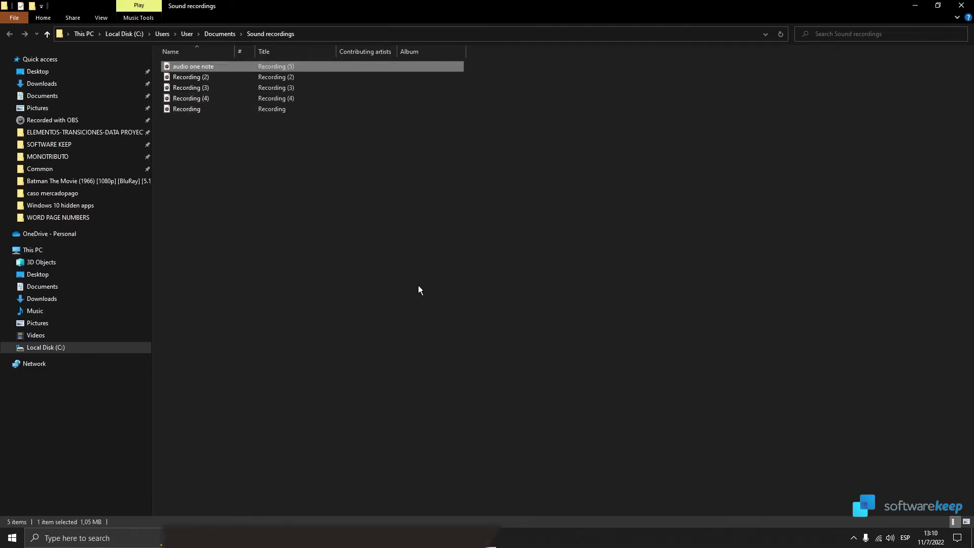